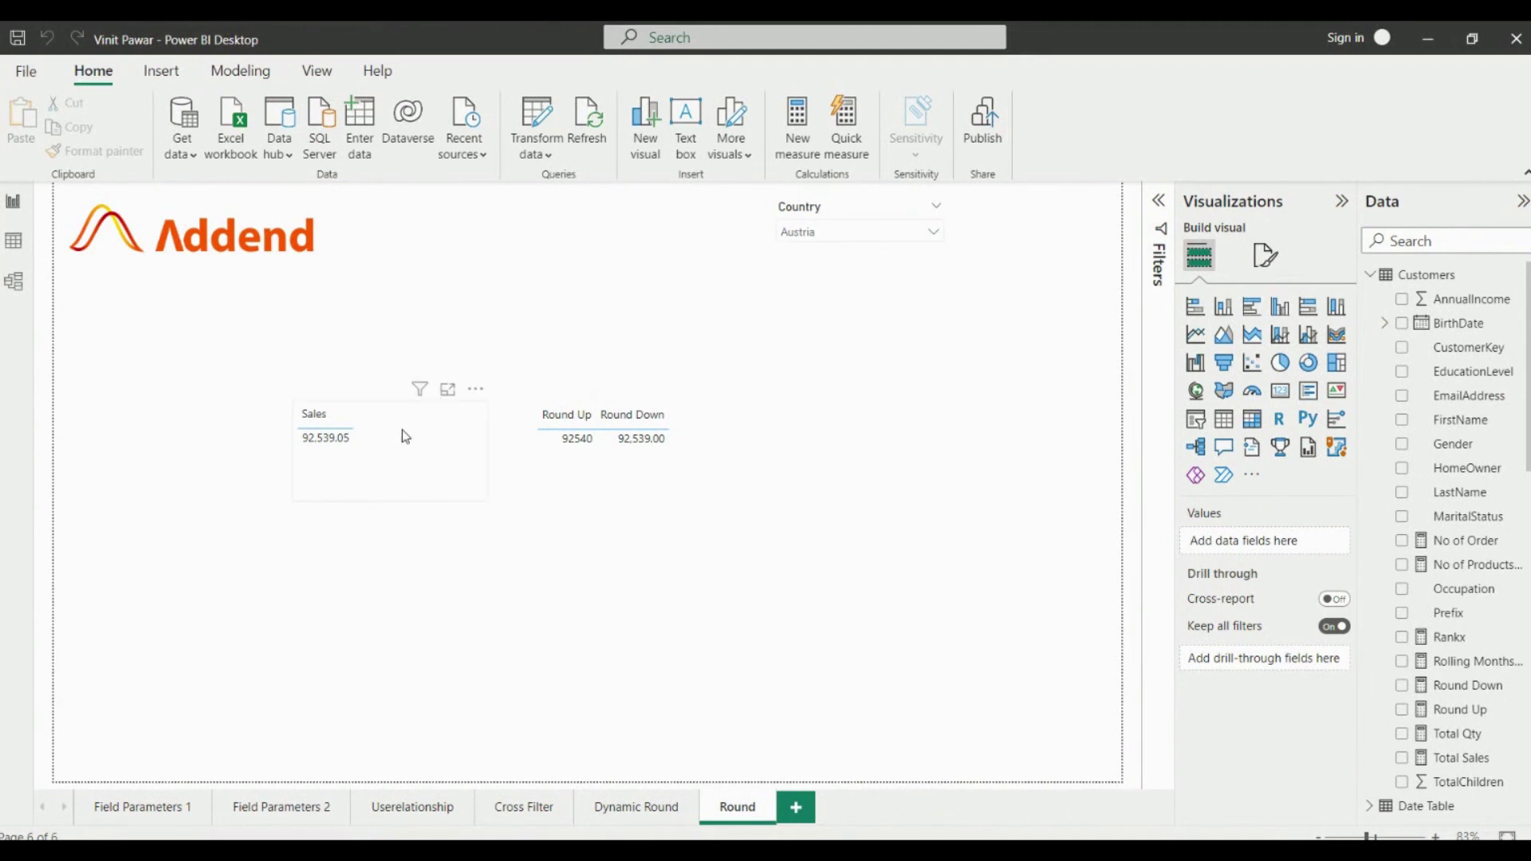
# Filter the report with the Country slicer by Australia, Armenia and then Argentina, leaving Argentina selected
pyautogui.click(829, 207)
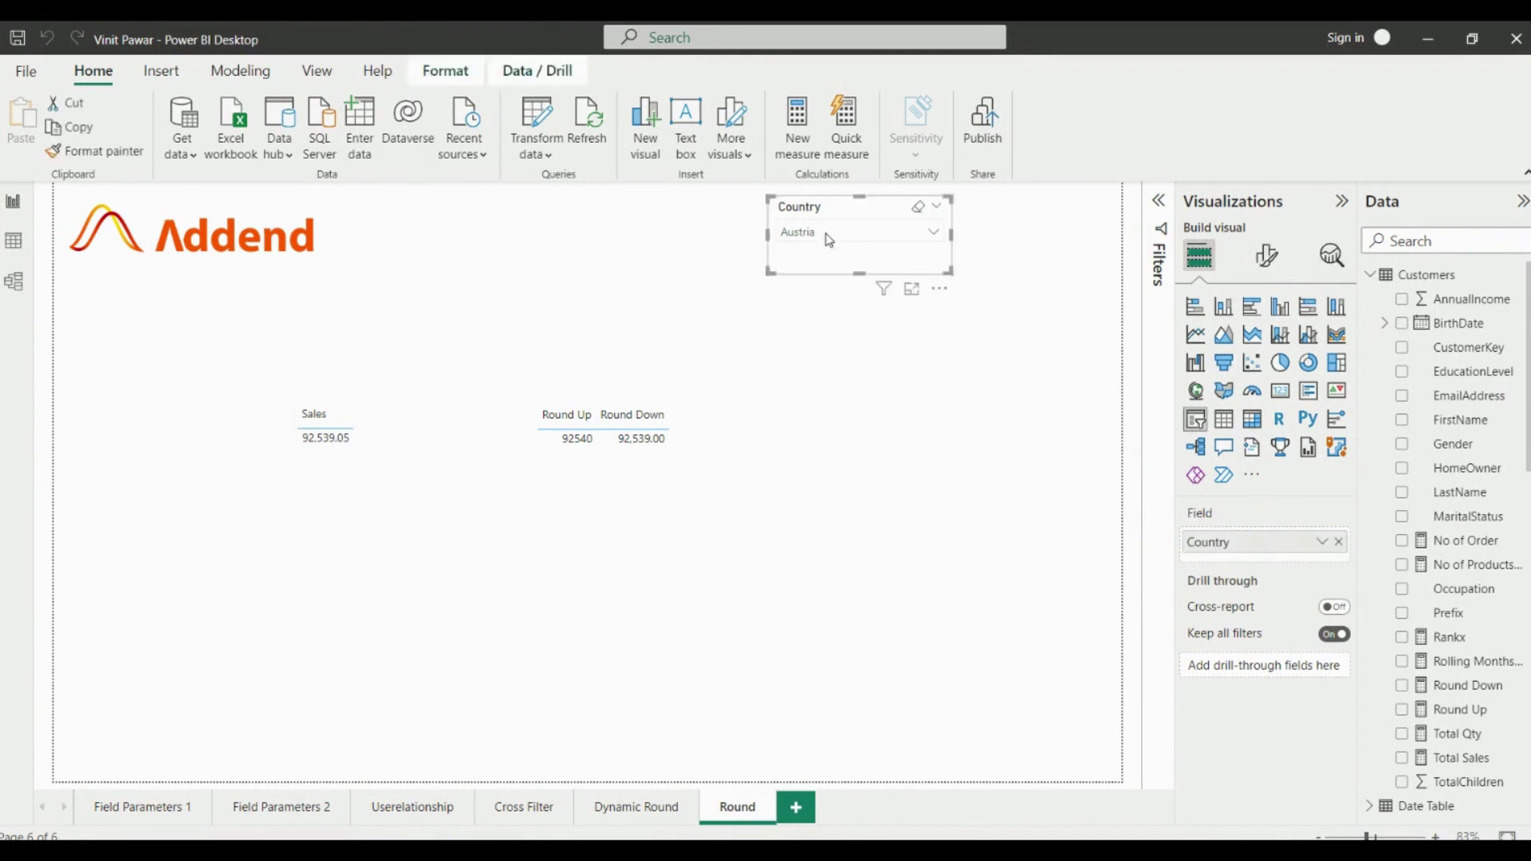
pyautogui.click(829, 238)
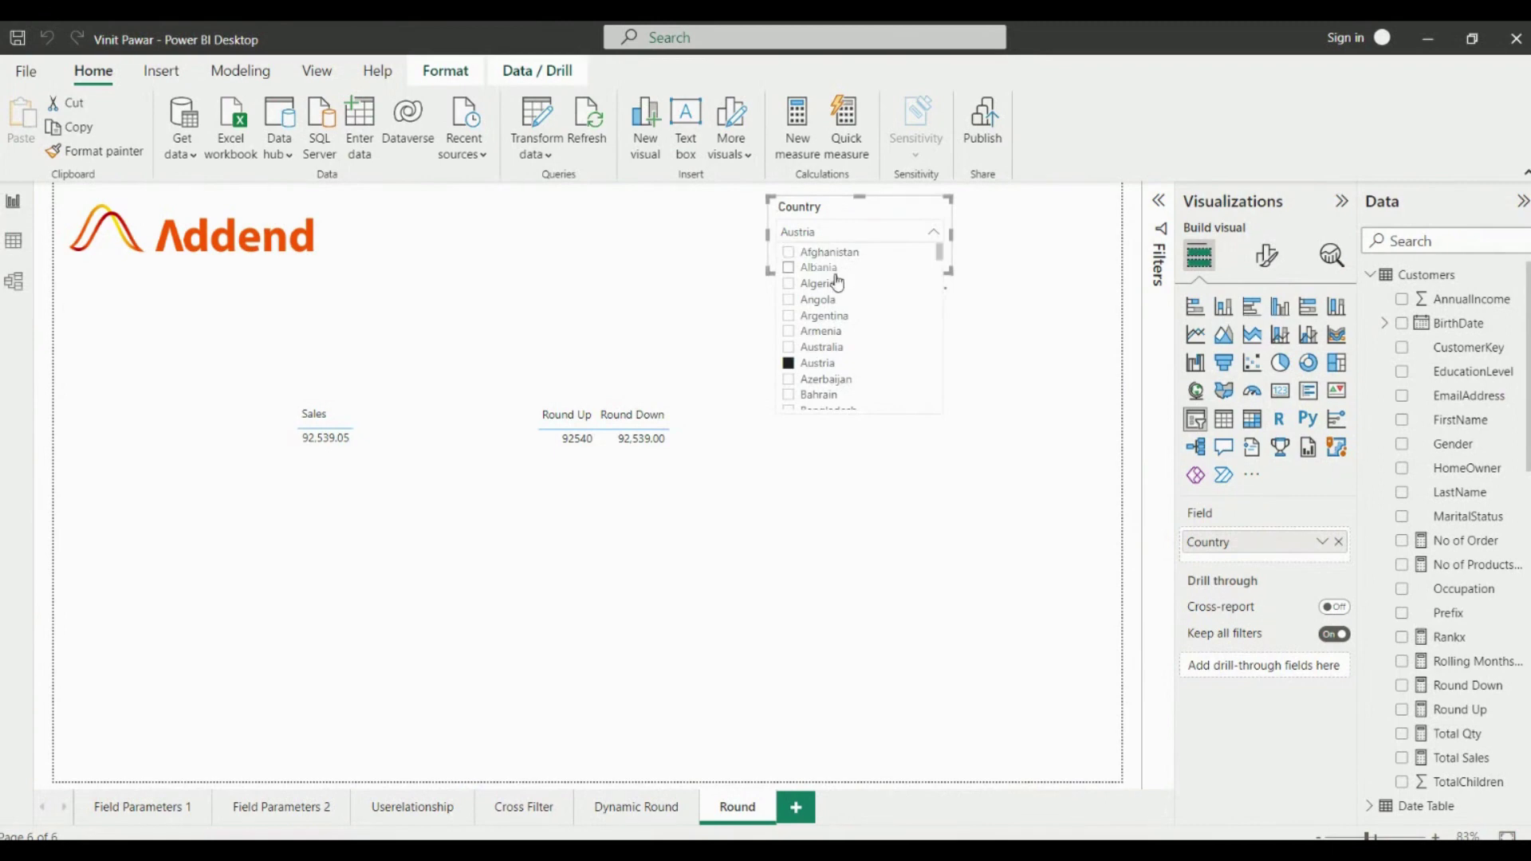
pyautogui.click(825, 353)
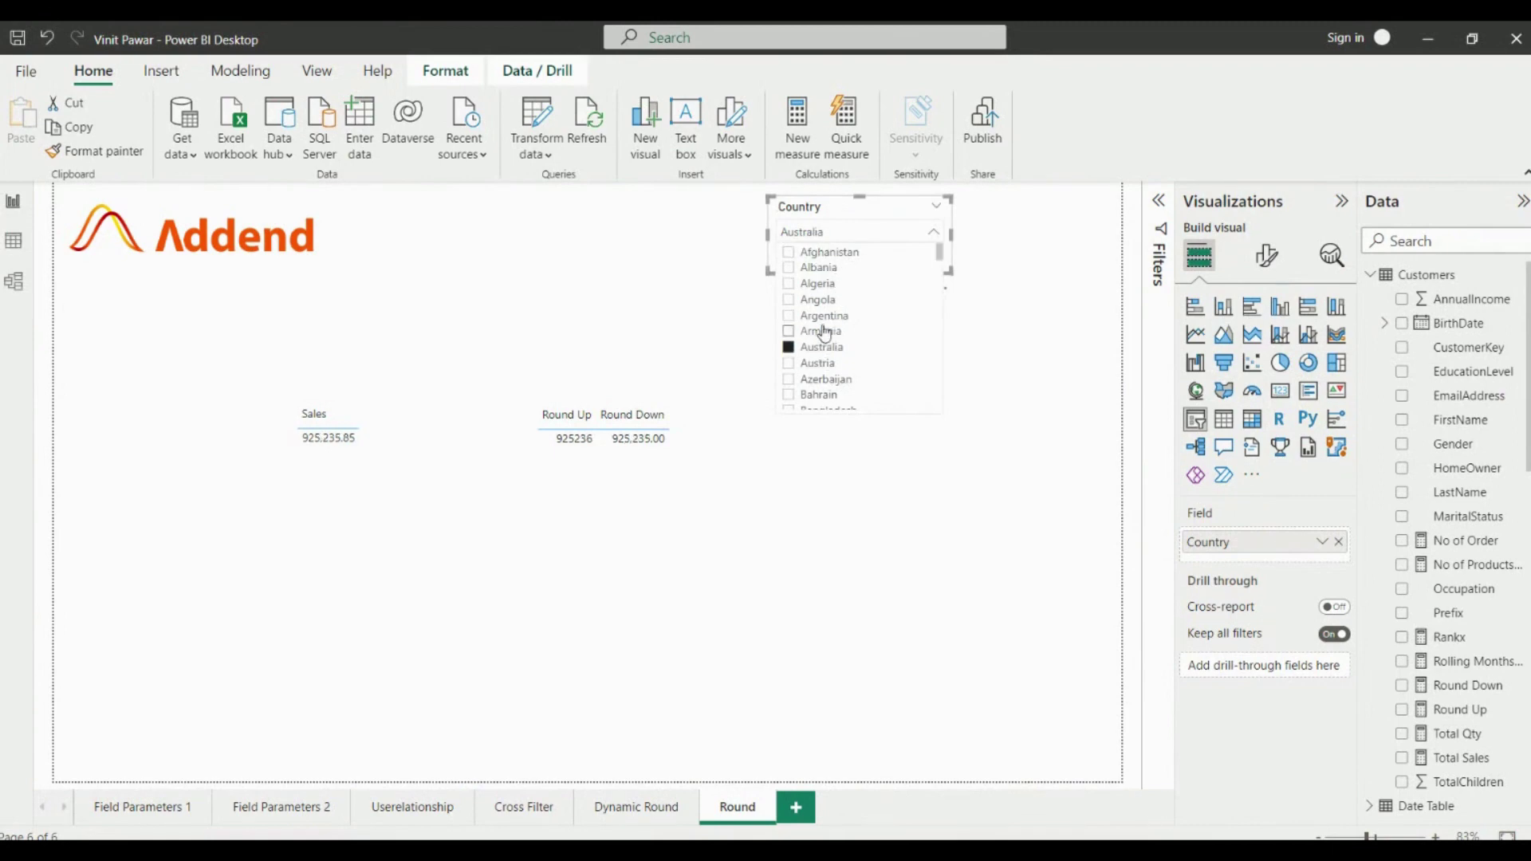
pyautogui.click(825, 332)
pyautogui.click(825, 317)
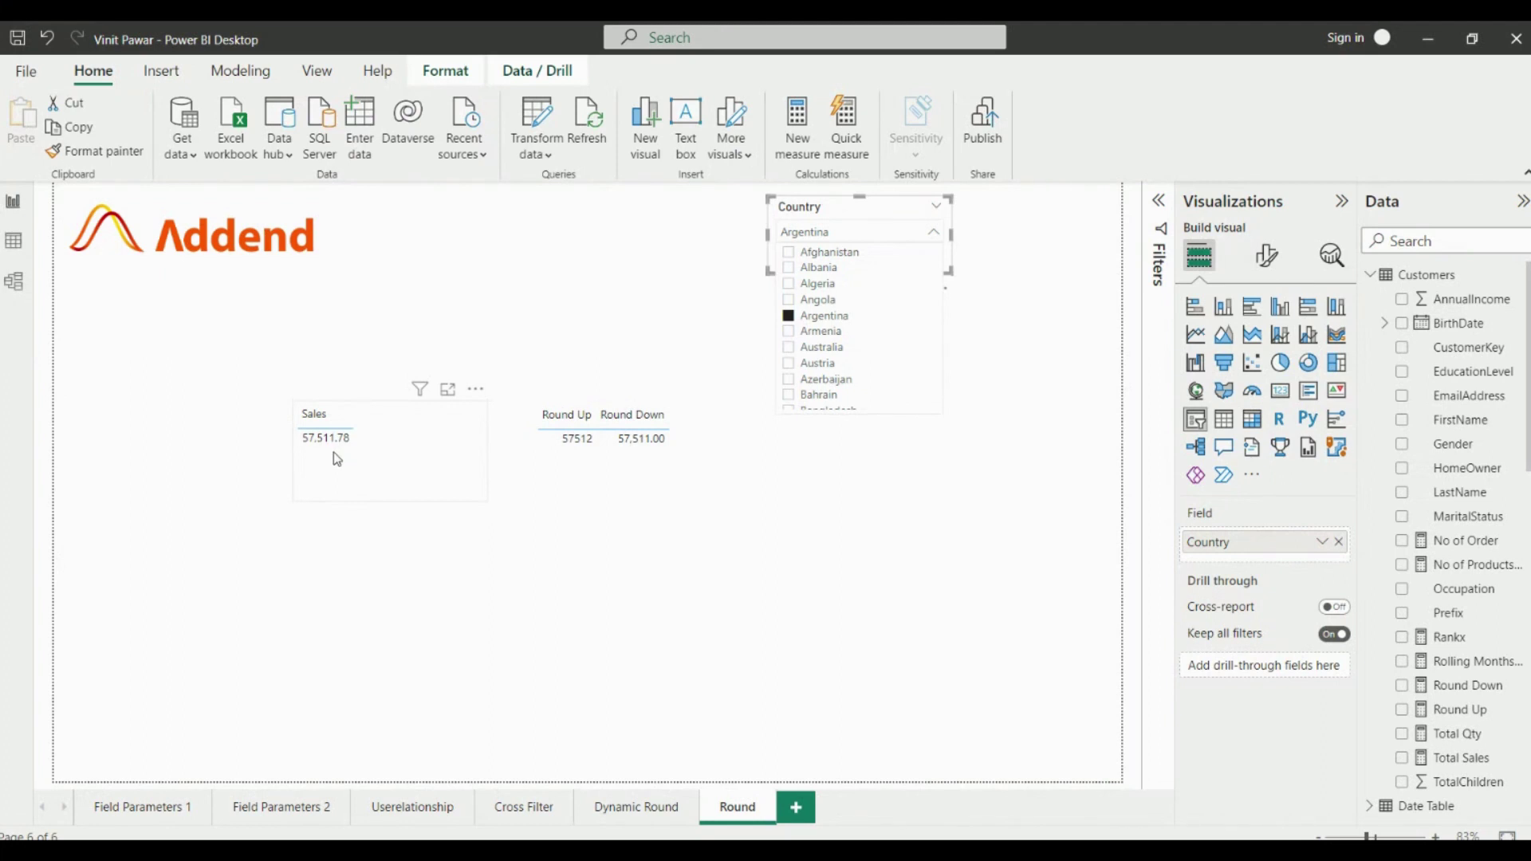
pyautogui.click(515, 317)
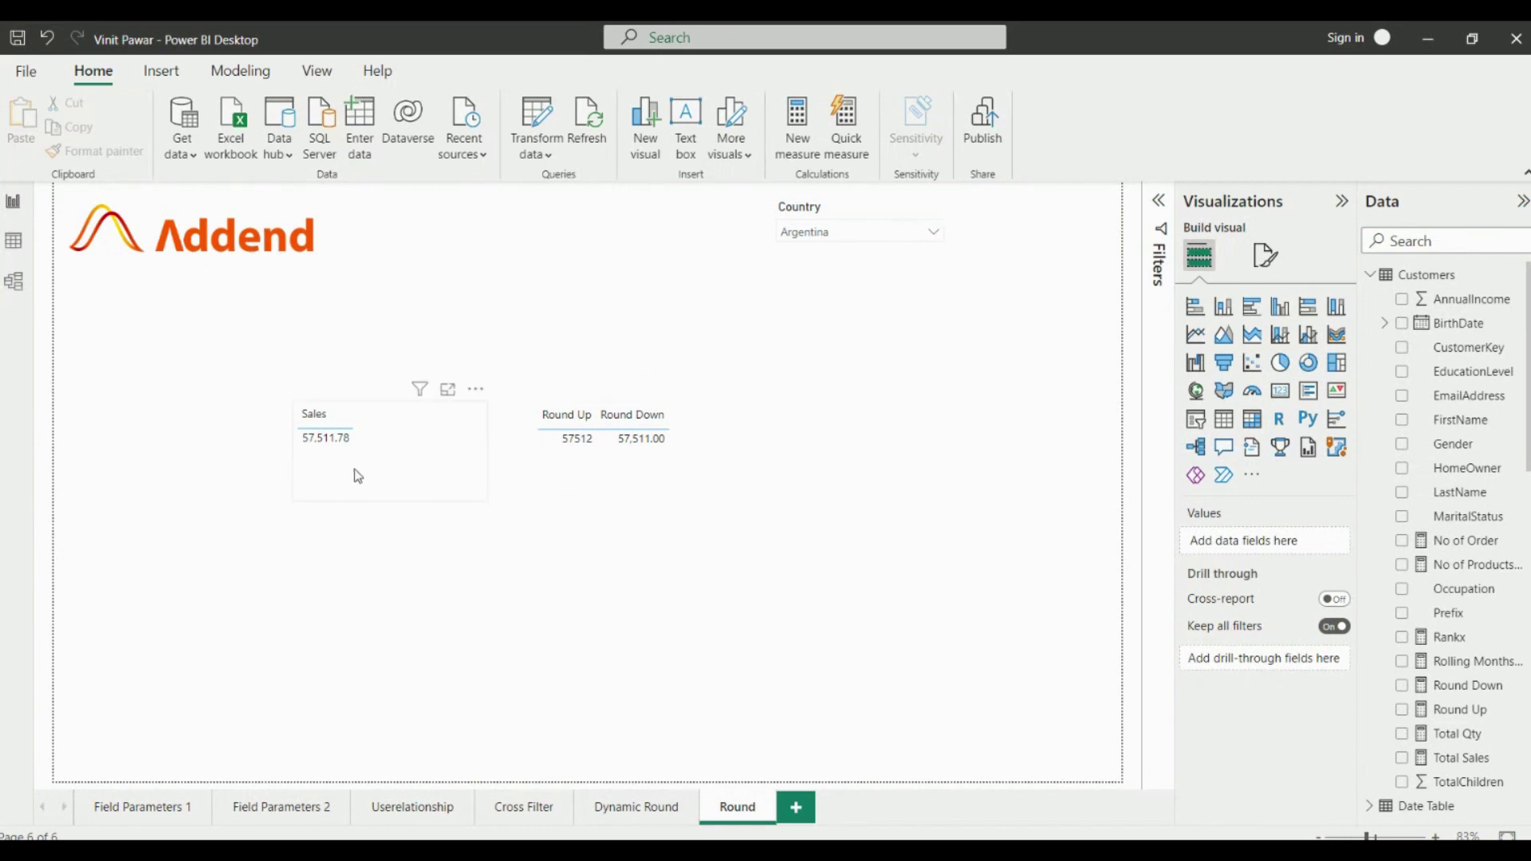
# Open the formula of the Round Up measure used in the rounding table for editing
pyautogui.click(572, 476)
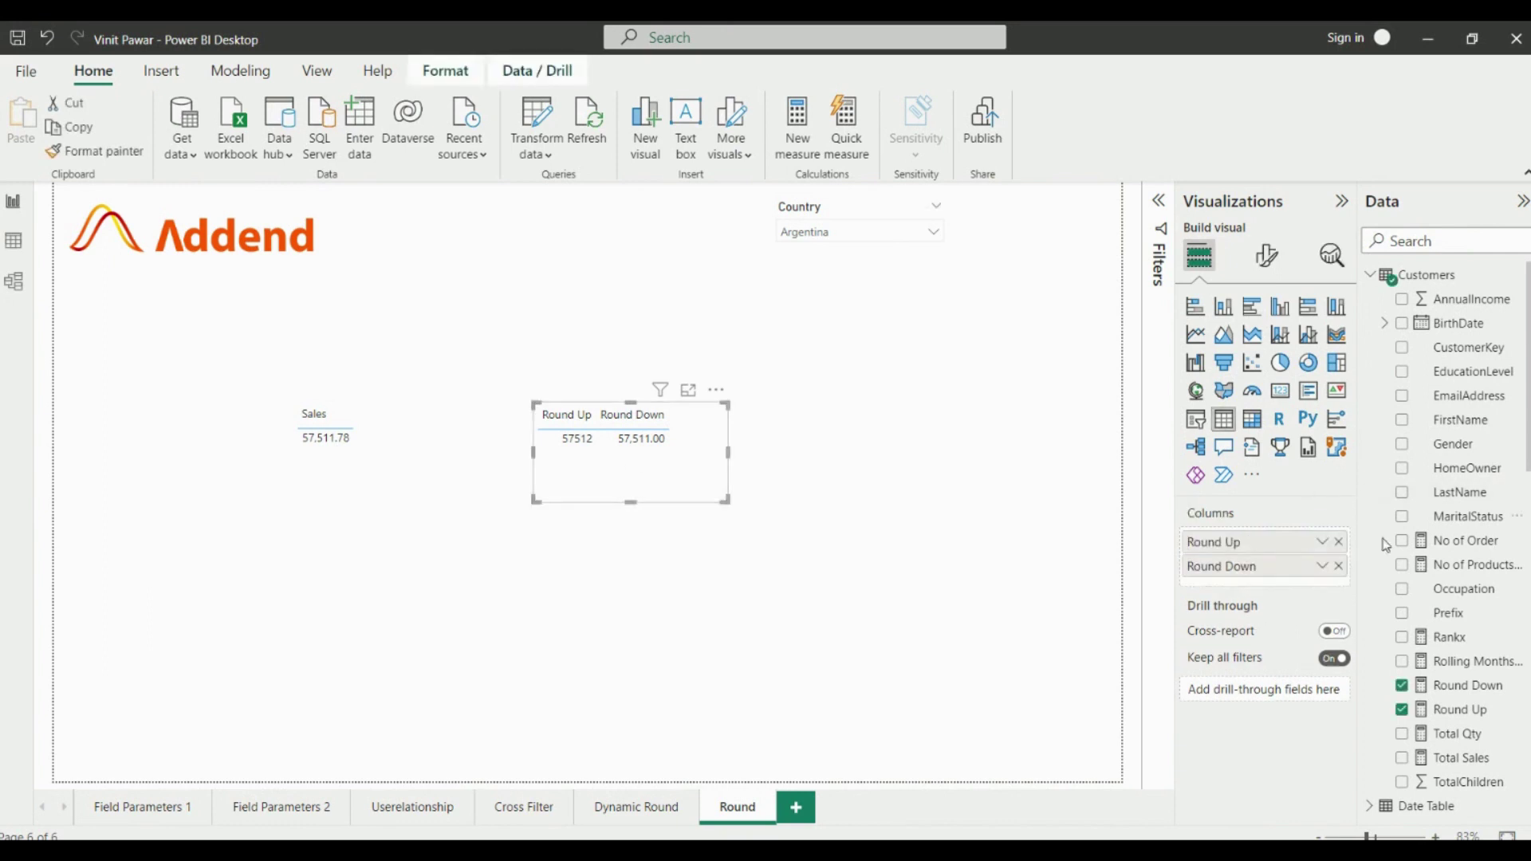
pyautogui.click(1463, 710)
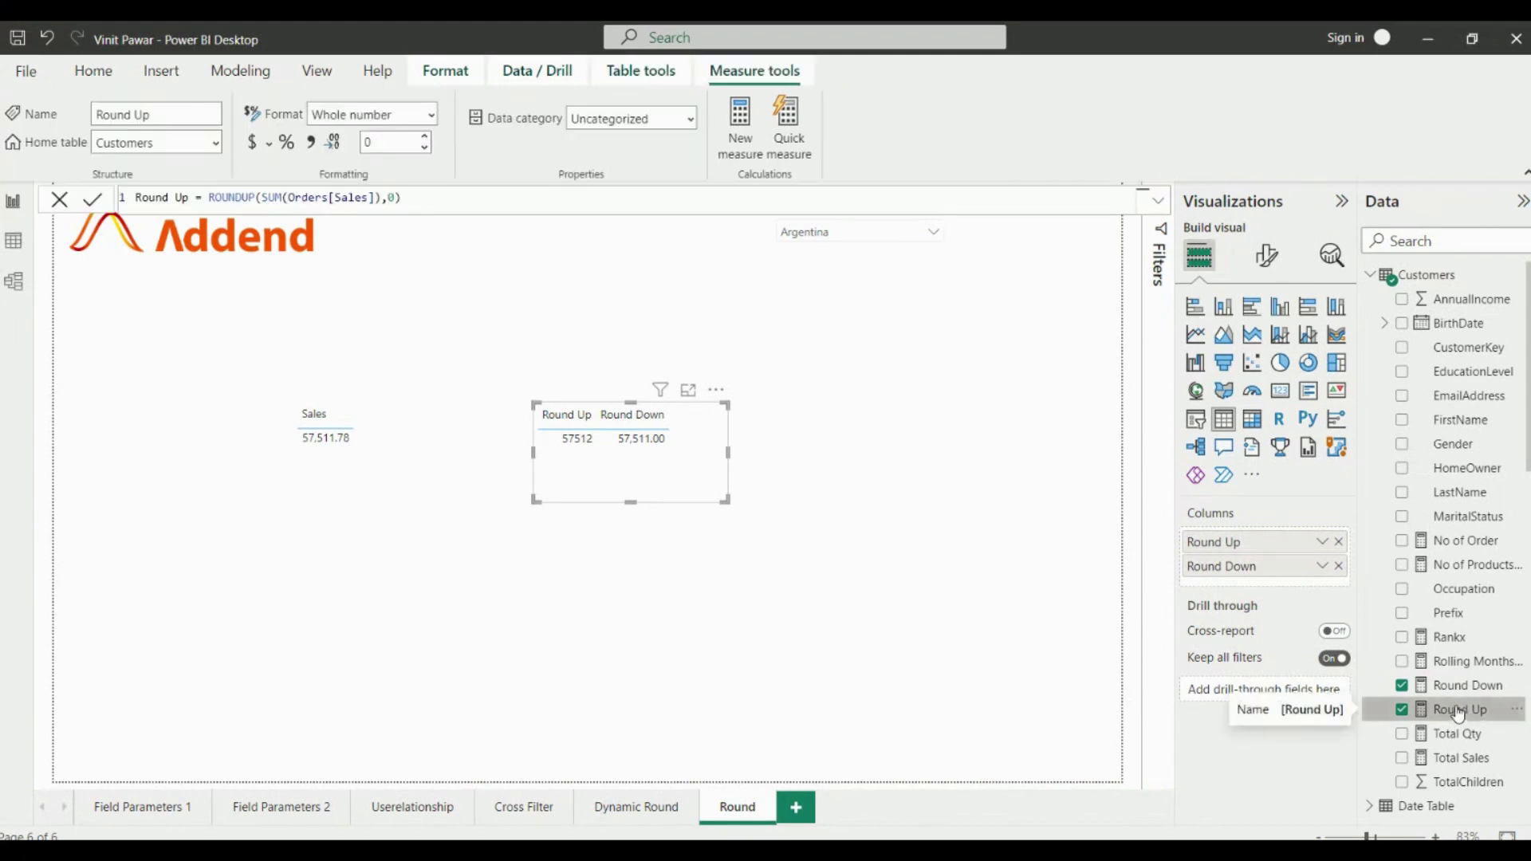
pyautogui.click(397, 198)
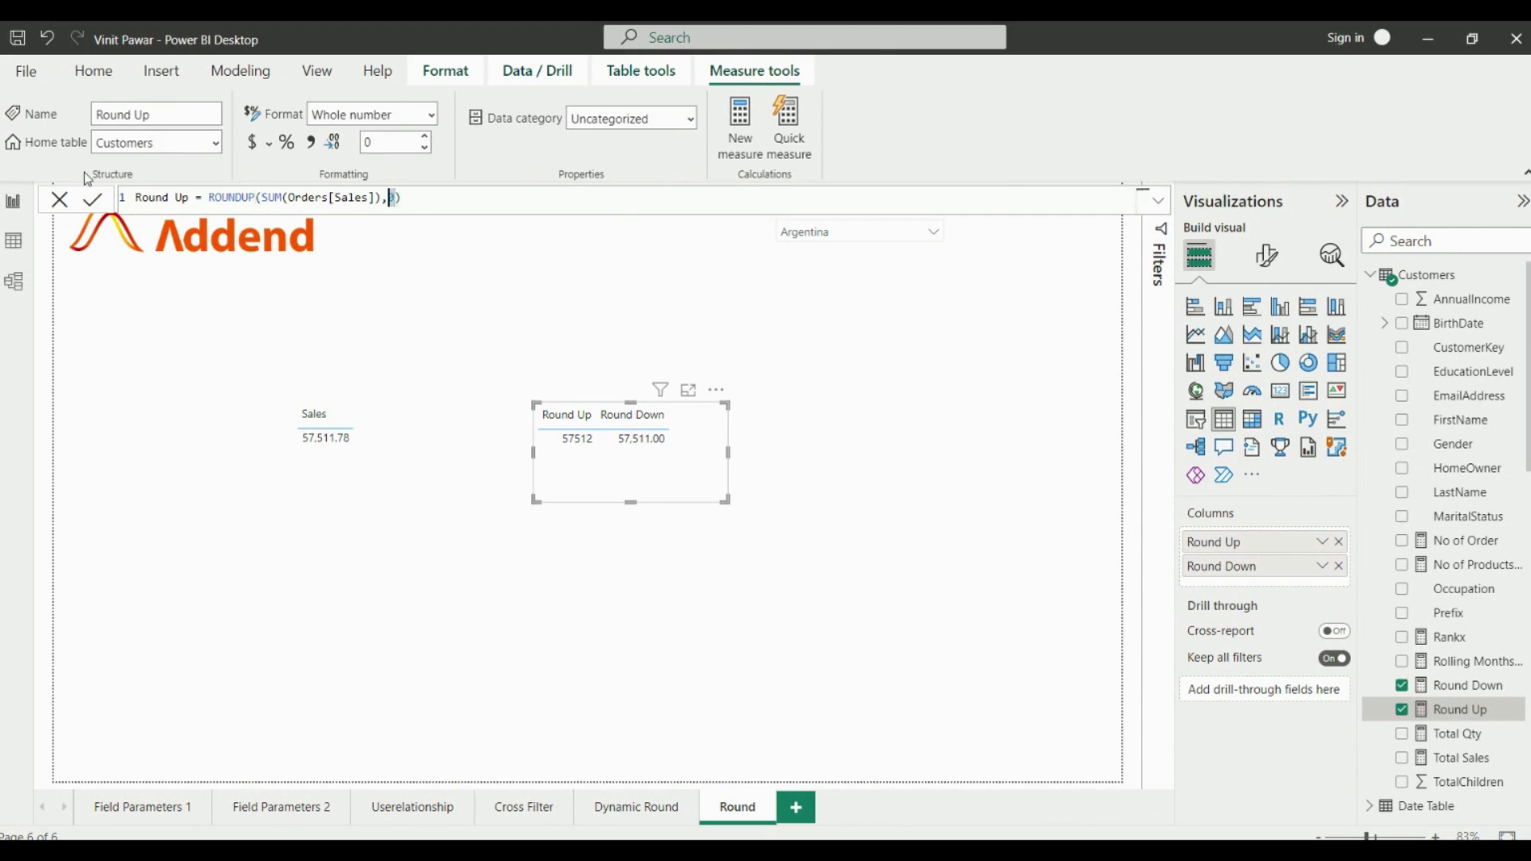
# Clear the arguments inside the Round Up measure's ROUNDUP function and restore them as SUM(Orders[Sales]),0
pyautogui.hotkey('shift', 'Left')
pyautogui.hotkey('shift', 'Left')
pyautogui.hotkey('shift', 'Left')
pyautogui.hotkey('shift', 'Left')
pyautogui.hotkey('shift', 'Left')
pyautogui.hotkey('shift', 'Left')
pyautogui.hotkey('shift', 'Left')
pyautogui.hotkey('shift', 'Left')
pyautogui.hotkey('shift', 'Left')
pyautogui.hotkey('shift', 'Left')
pyautogui.hotkey('shift', 'Left')
pyautogui.hotkey('shift', 'Left')
pyautogui.hotkey('shift', 'Left')
pyautogui.hotkey('shift', 'Left')
pyautogui.hotkey('shift', 'Left')
pyautogui.hotkey('shift', 'Left')
pyautogui.hotkey('shift', 'Left')
pyautogui.hotkey('shift', 'Left')
pyautogui.hotkey('shift', 'Left')
pyautogui.hotkey('shift', 'Left')
pyautogui.press('BackSpace')
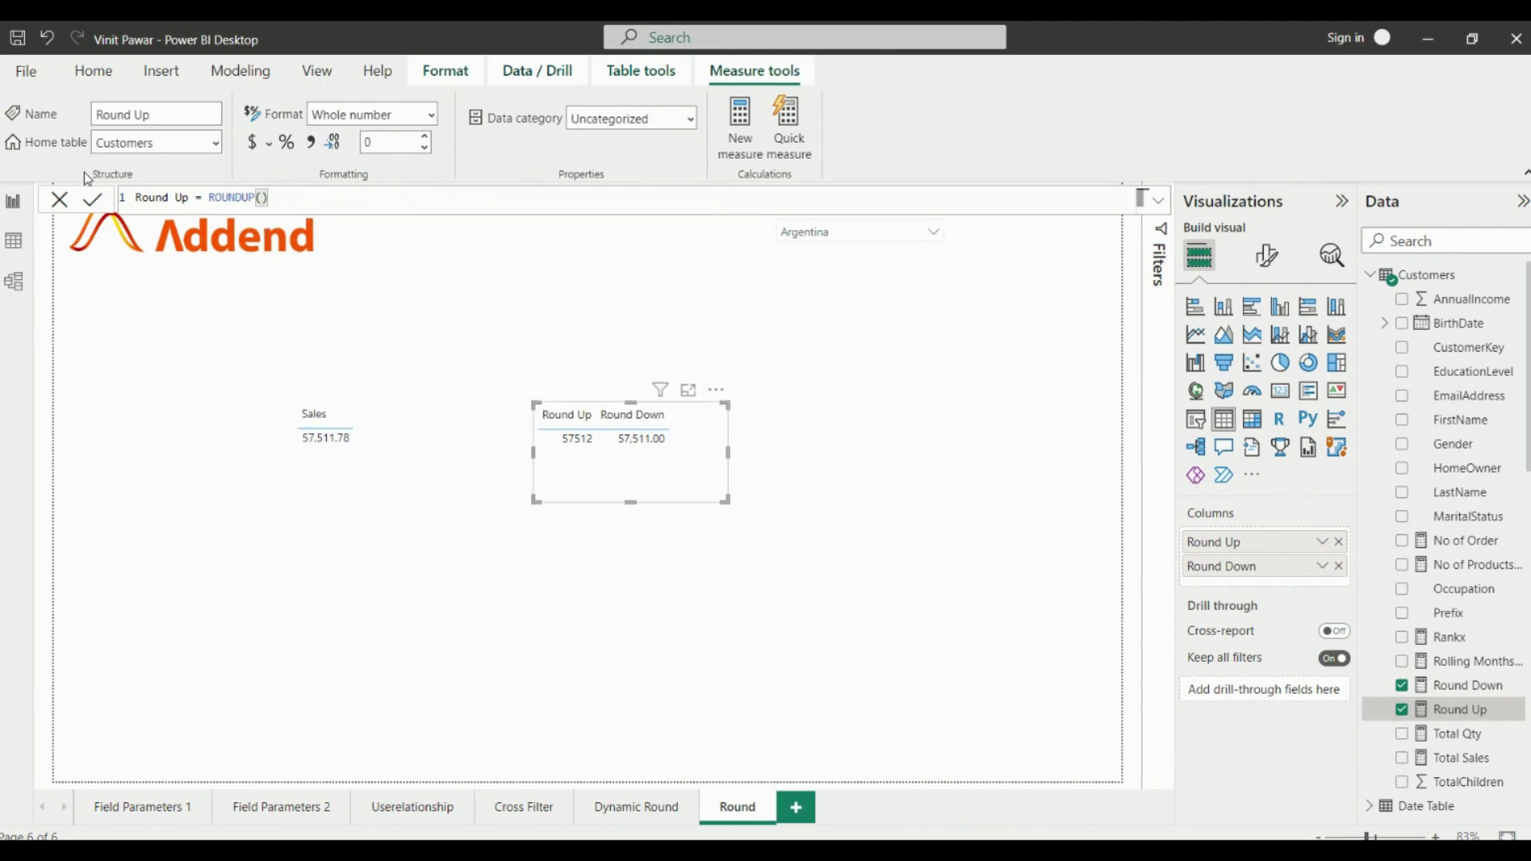
pyautogui.write(',')
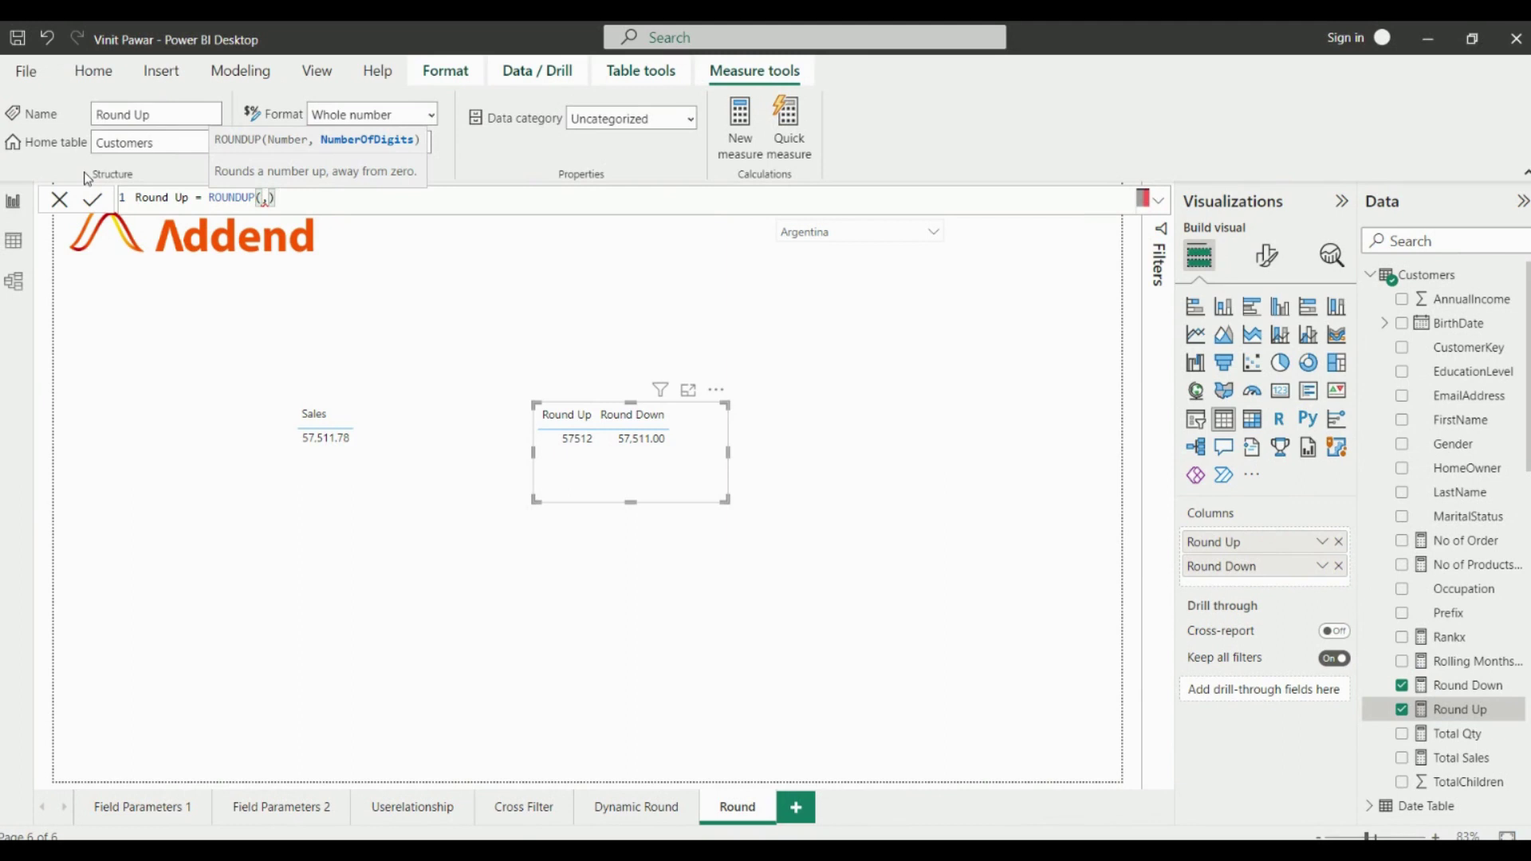
pyautogui.press('BackSpace')
pyautogui.write('SUM(Orders[Sales')
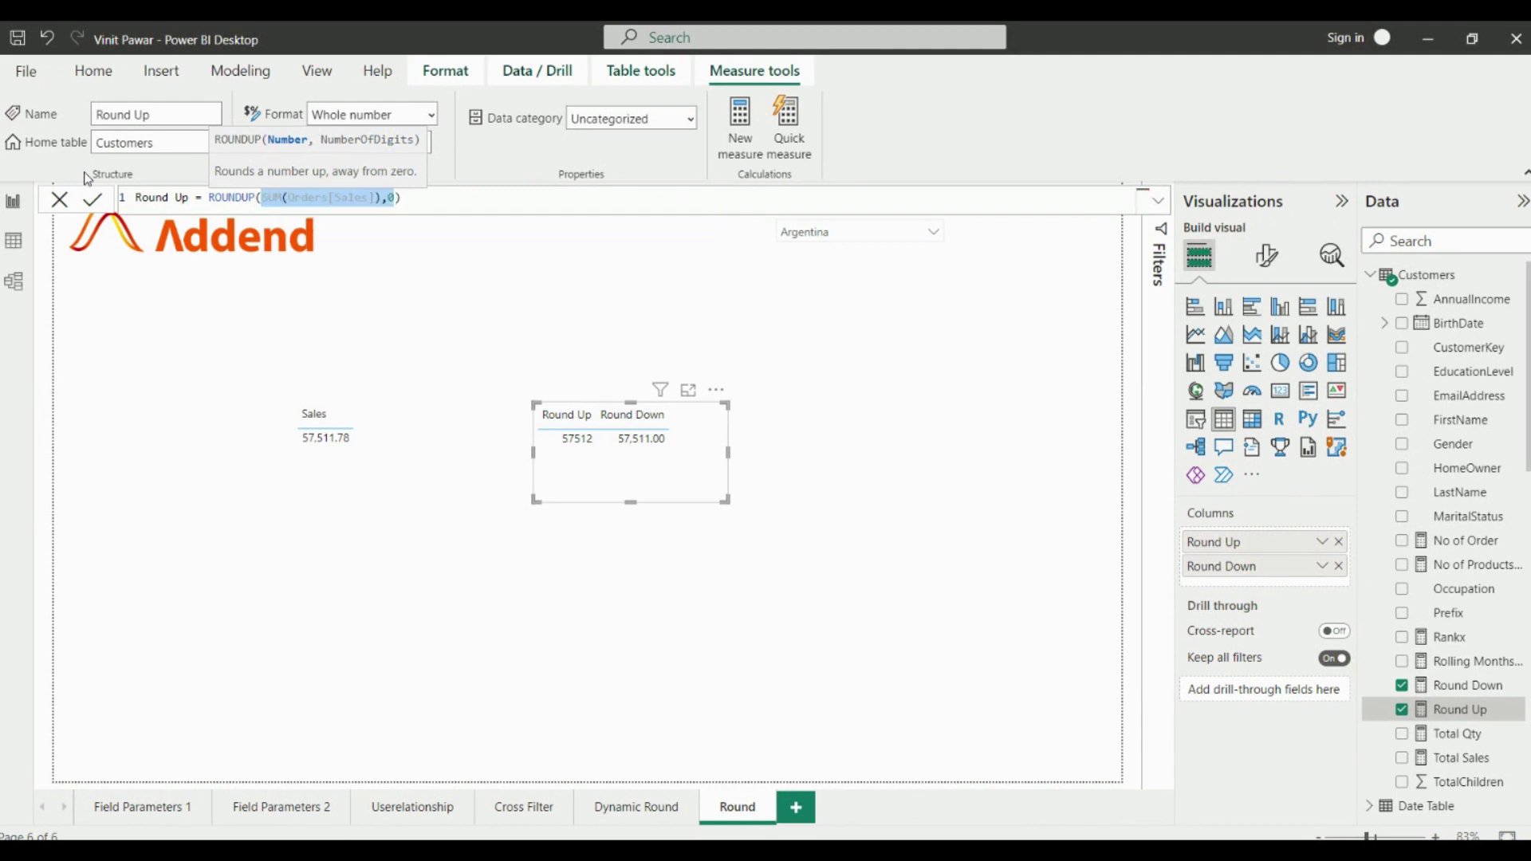
pyautogui.click(413, 197)
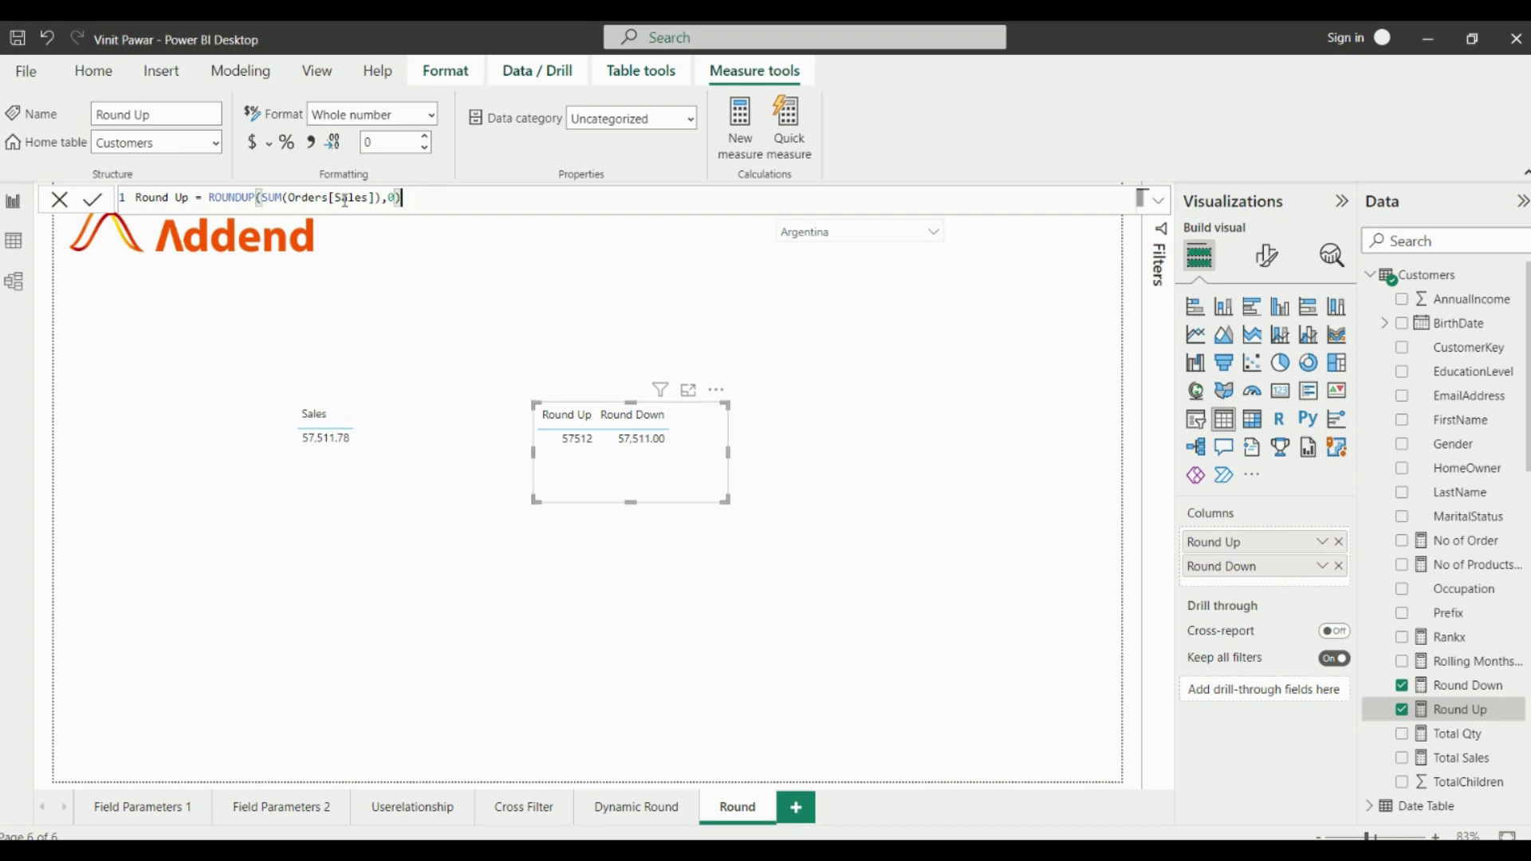
# Try a negative number of digits in the Round Up measure's ROUNDUP formula
pyautogui.click(379, 199)
pyautogui.click(394, 198)
pyautogui.click(395, 201)
pyautogui.hotkey('shift', 'Left')
pyautogui.write('-')
pyautogui.press('Return')
# Set the number of digits in the Round Up formula to 1 and compare with the Sales value
pyautogui.doubleClick(400, 199)
pyautogui.write('1')
pyautogui.hotkey('shift', 'Left')
pyautogui.press('Return')
pyautogui.doubleClick(343, 451)
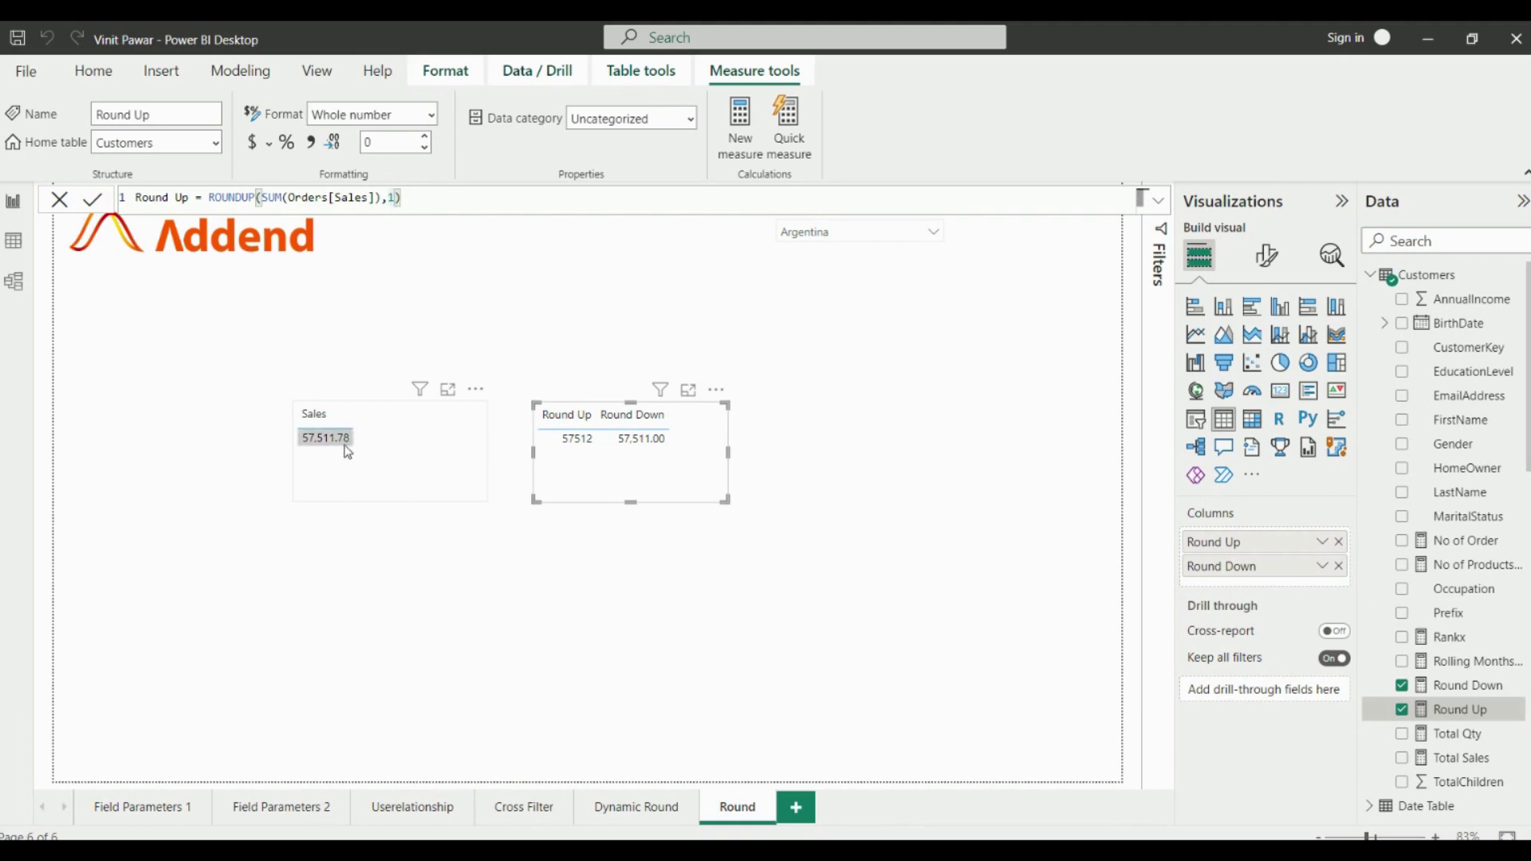
pyautogui.click(348, 452)
# Set the number of digits in the Round Down measure's ROUNDDOWN formula to -1
pyautogui.click(1472, 689)
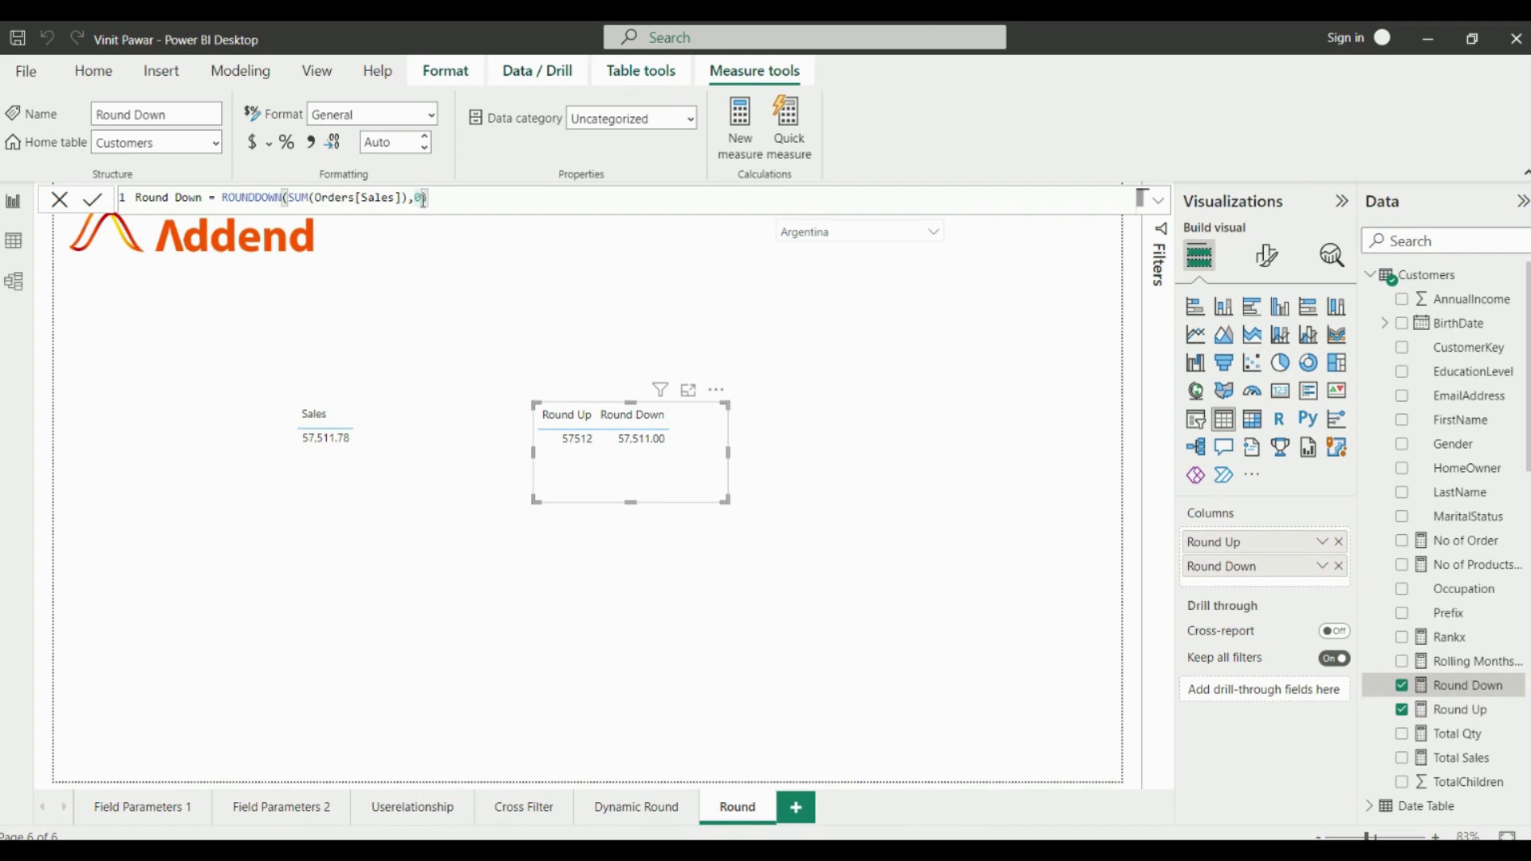
pyautogui.press('BackSpace')
pyautogui.write('-1')
pyautogui.press('Return')
# Change the number of digits in the Round Down formula to 1 and deselect the table
pyautogui.click(430, 197)
pyautogui.press('Left')
pyautogui.press('BackSpace')
pyautogui.click(763, 585)
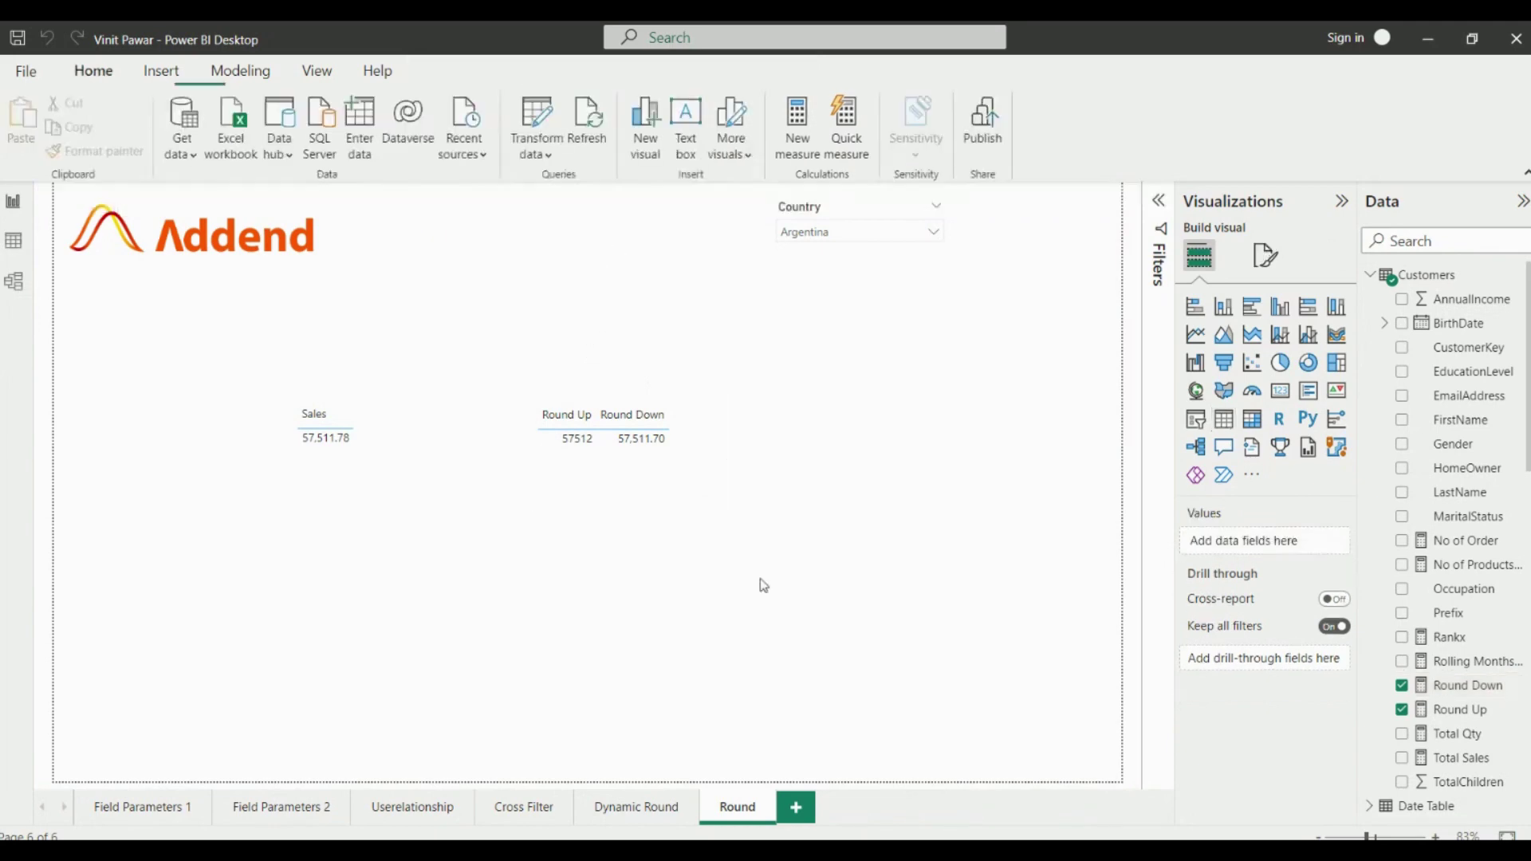